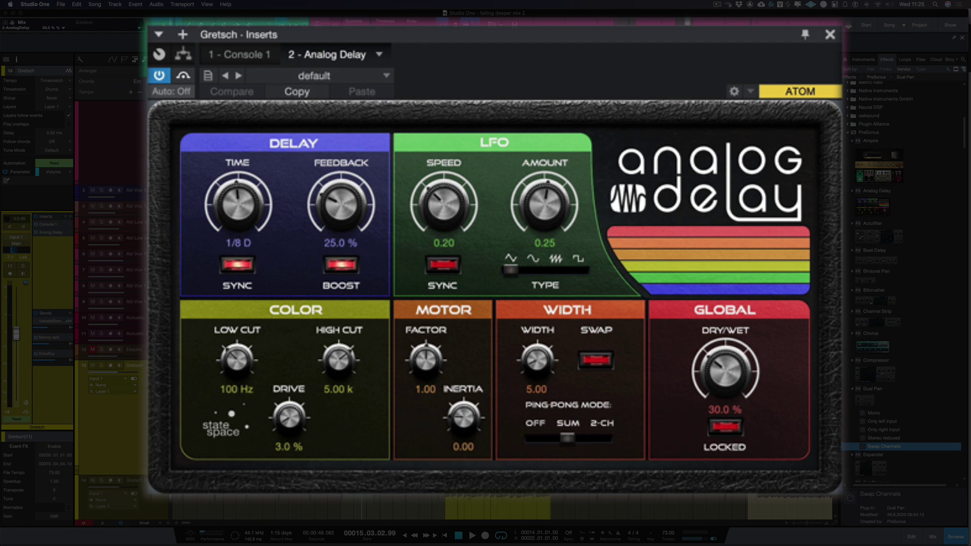
# Solo the Gretsch track and compare the 1/8 D Analog Delay bypassed versus active during playback.
pyautogui.click(102, 366)
pyautogui.click(184, 75)
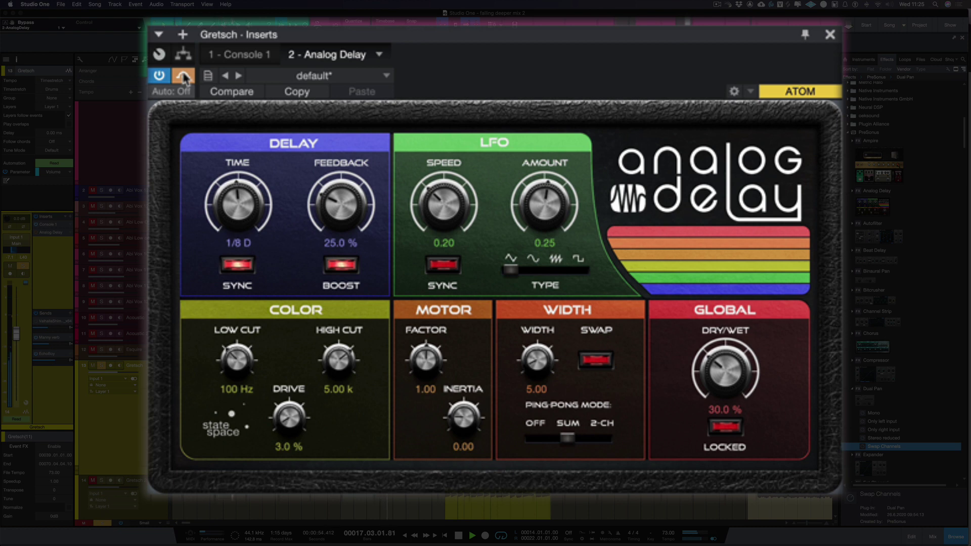
pyautogui.press('space')
pyautogui.click(184, 76)
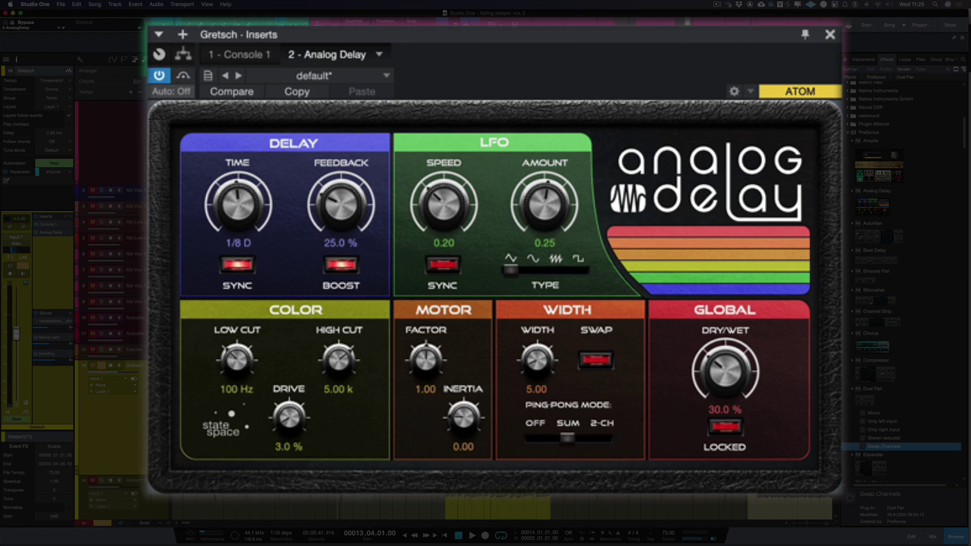
pyautogui.press('space')
pyautogui.press('space')
# Load the 1968 Old Analog preset (1/16 time, 60% feedback, 31.7% dry/wet) and audition it.
pyautogui.click(387, 77)
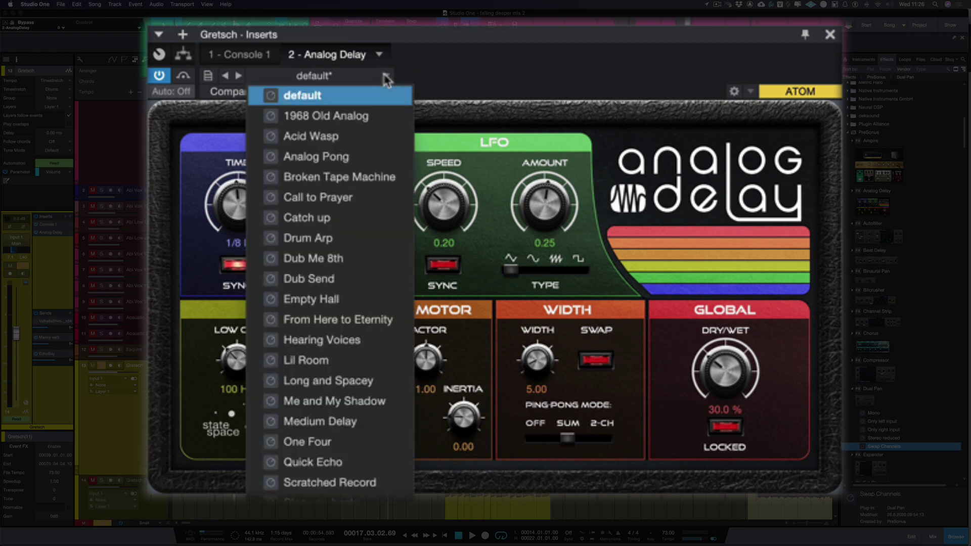
pyautogui.click(371, 119)
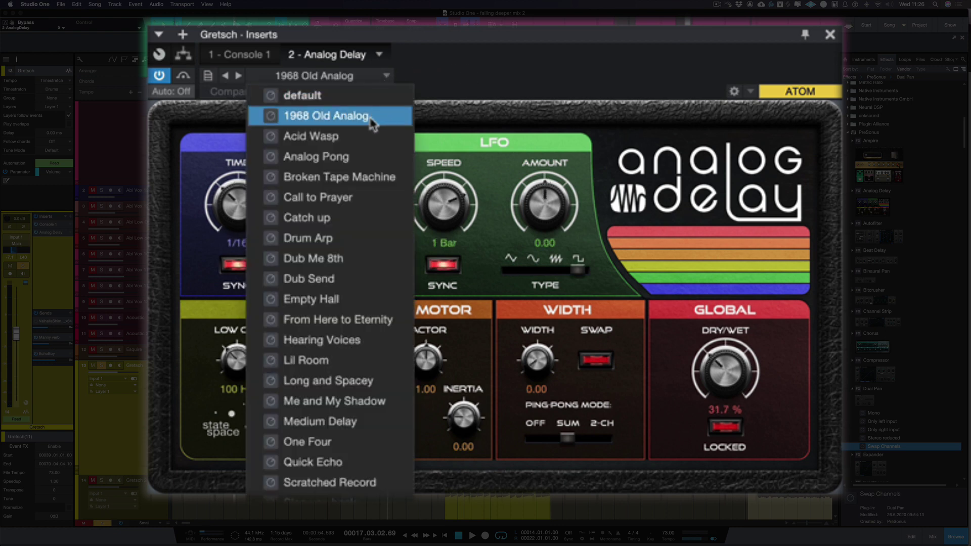
pyautogui.press('Escape')
pyautogui.press('space')
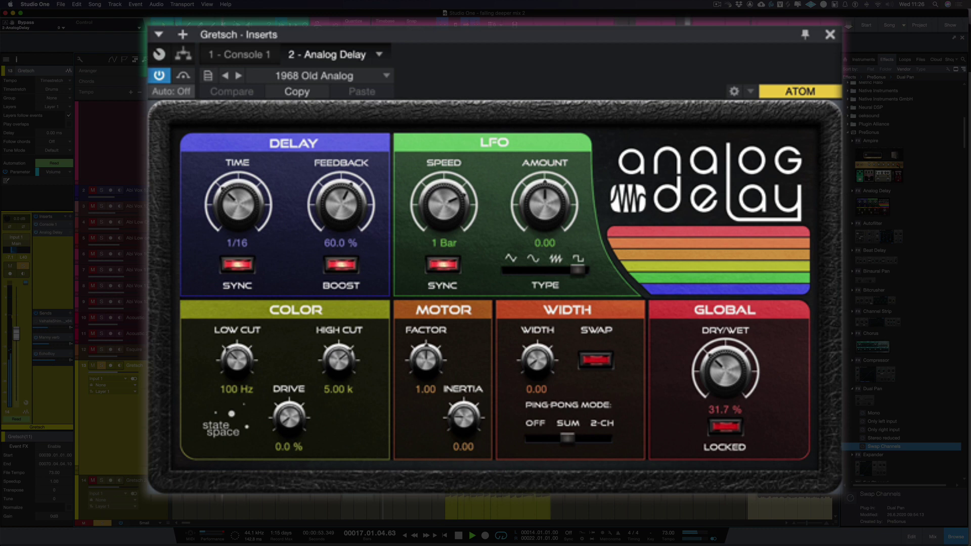
pyautogui.press('space')
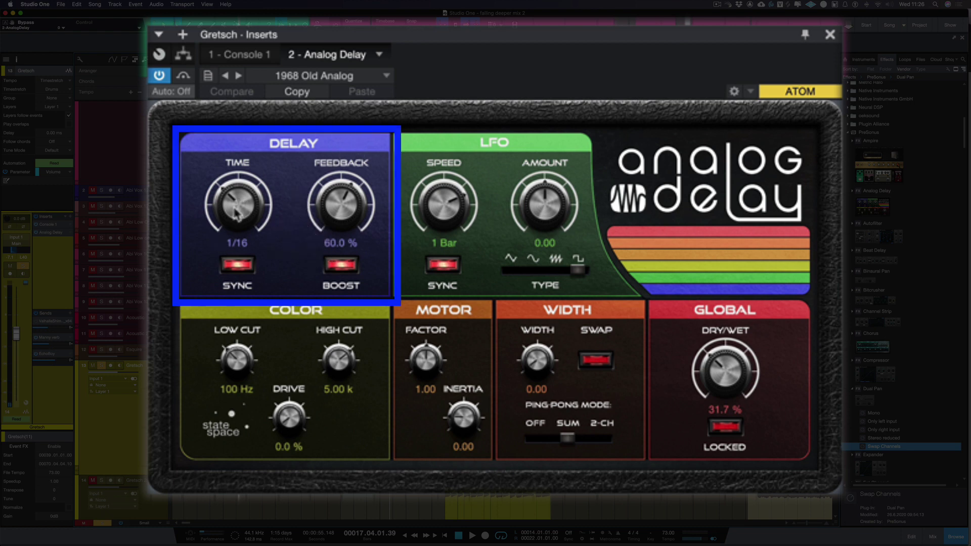
# Keep the delay time synced at 1/16 and lower the feedback from 60% to 40%.
pyautogui.click(241, 266)
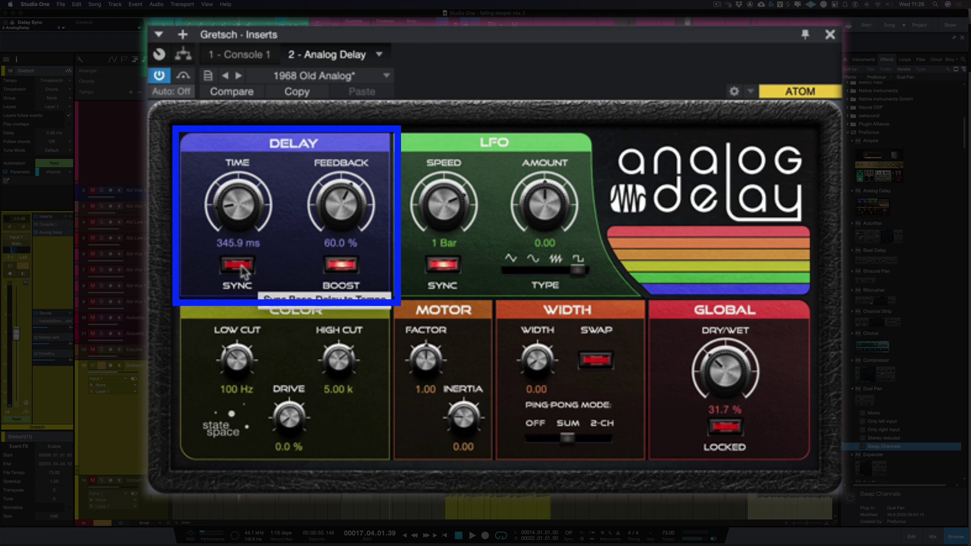
pyautogui.click(241, 267)
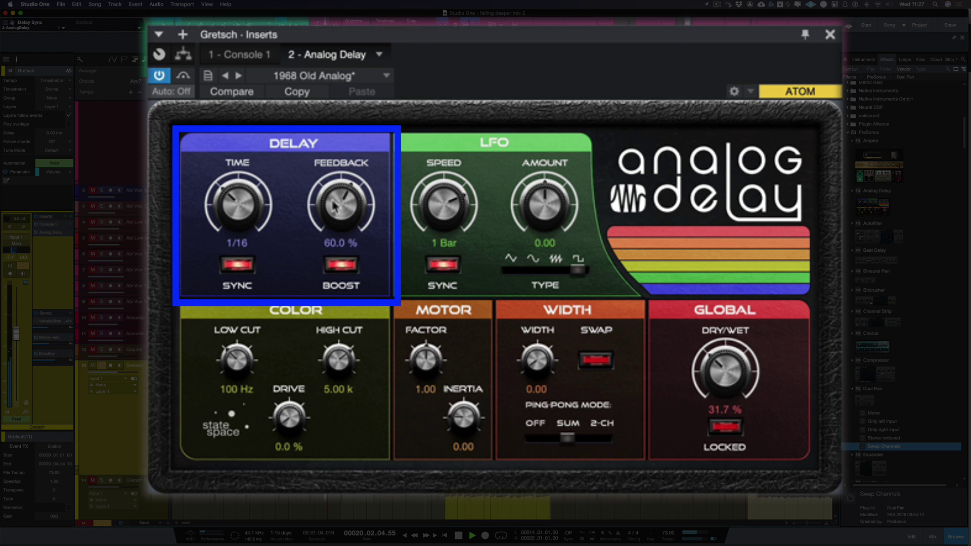
pyautogui.moveTo(328, 203); pyautogui.dragTo(317, 223)
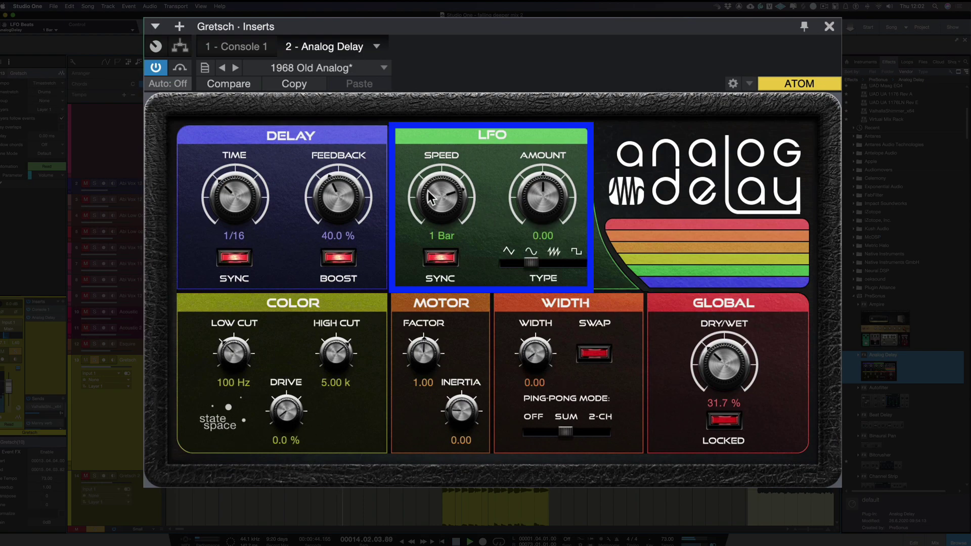
pyautogui.moveTo(431, 183); pyautogui.dragTo(423, 321)
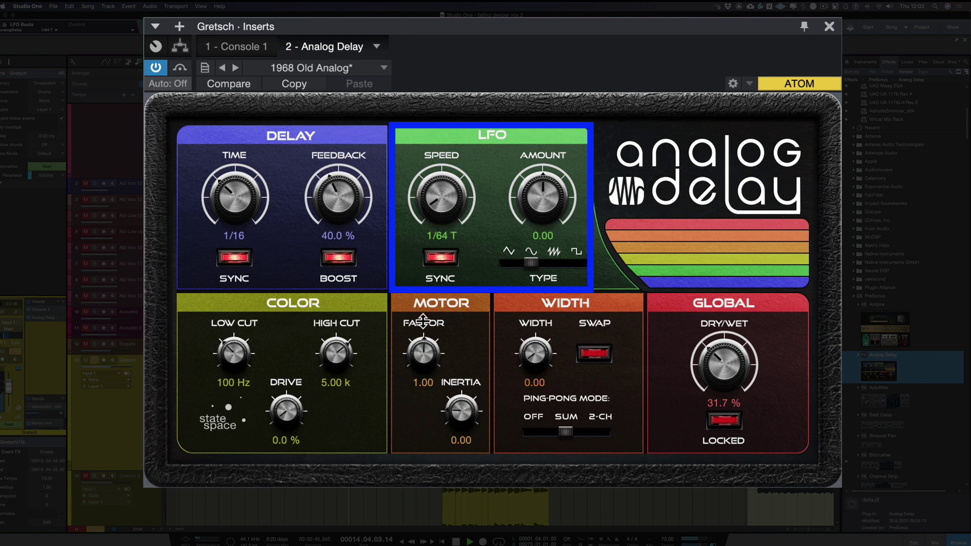
pyautogui.click(439, 259)
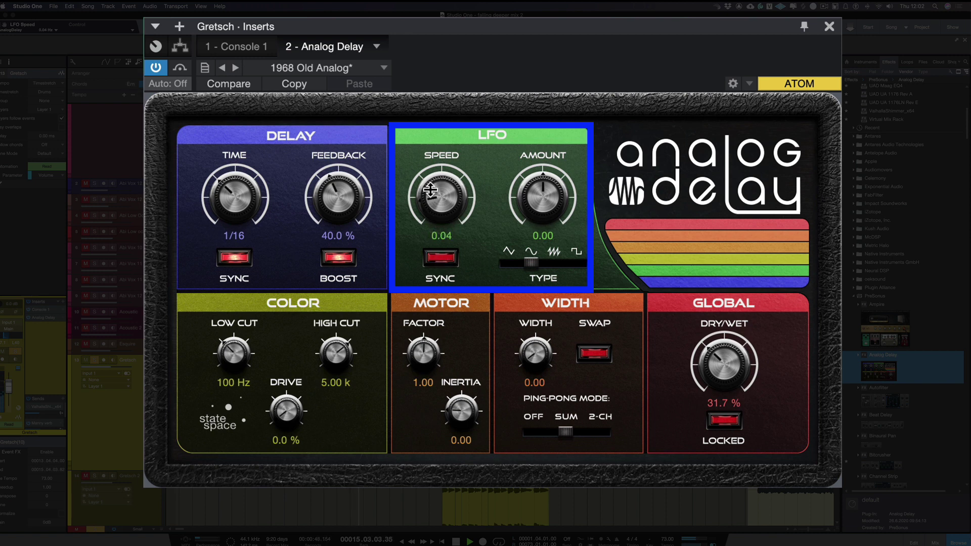
pyautogui.moveTo(430, 189); pyautogui.dragTo(427, 168)
pyautogui.moveTo(537, 190); pyautogui.dragTo(536, 165)
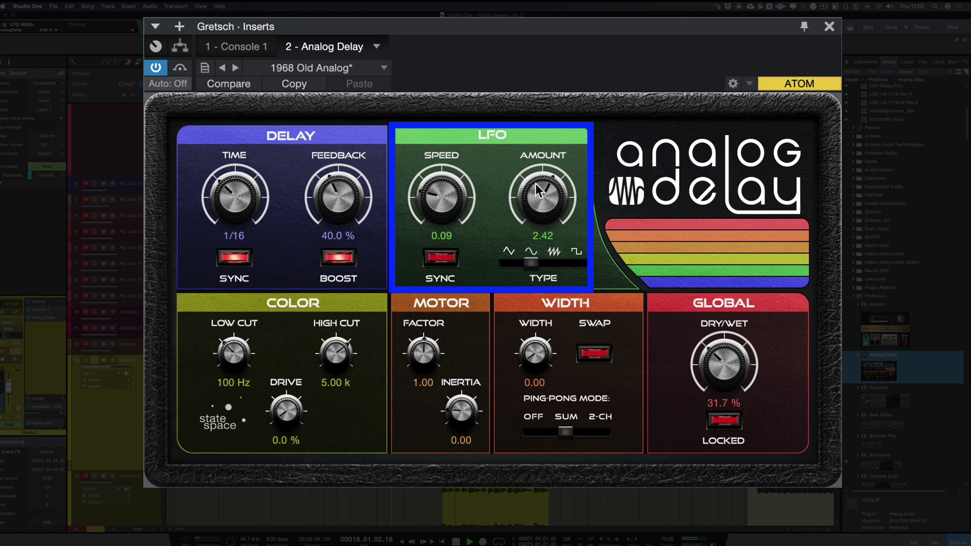
pyautogui.moveTo(540, 202)
pyautogui.mouseDown()
pyautogui.moveTo(536, 133)
pyautogui.moveTo(530, 187)
pyautogui.mouseUp()
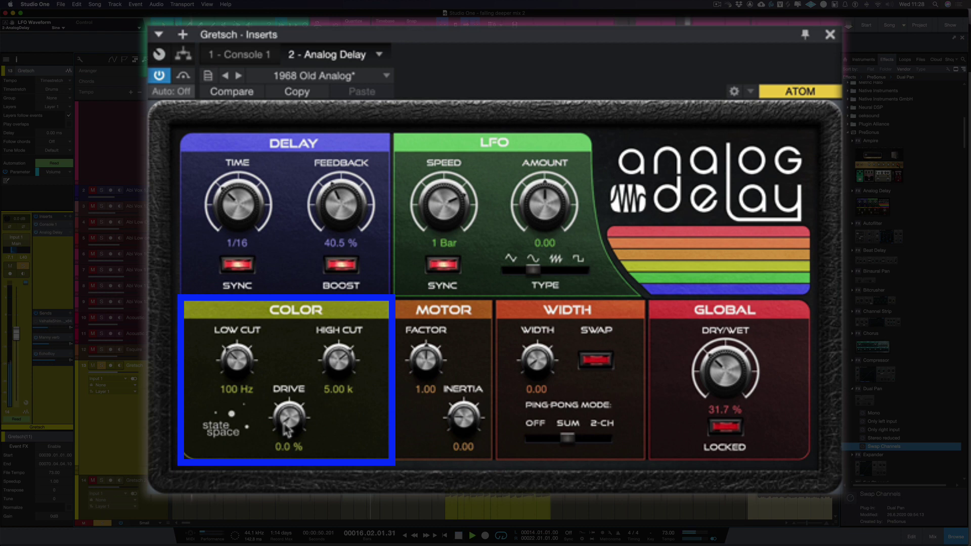
# Push the Color Drive knob to 100%, then settle it at 69.5%.
pyautogui.moveTo(286, 430); pyautogui.dragTo(287, 221)
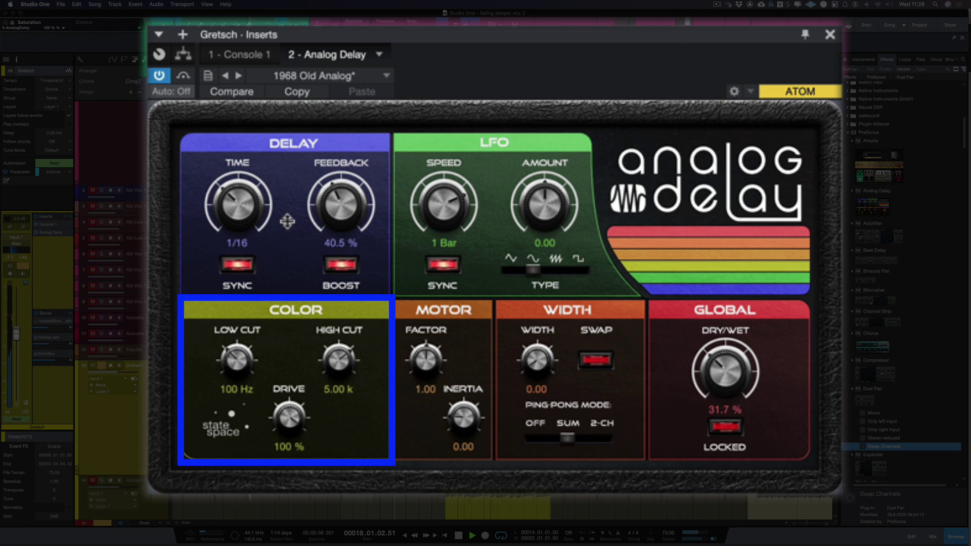
pyautogui.moveTo(287, 221); pyautogui.dragTo(284, 287)
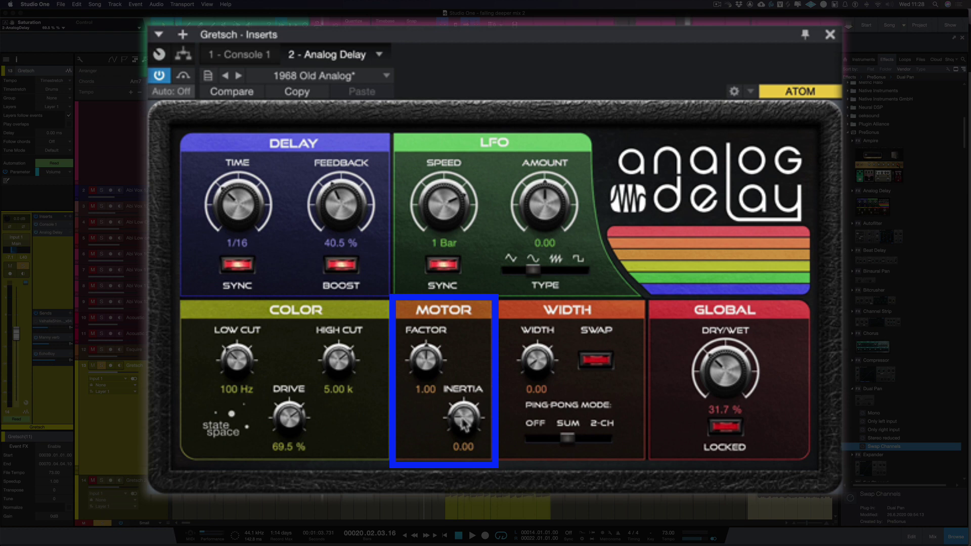
# Set the Motor Inertia to 1.43 and raise the Motor Factor from 0.56 to 2.00.
pyautogui.moveTo(461, 418); pyautogui.dragTo(458, 283)
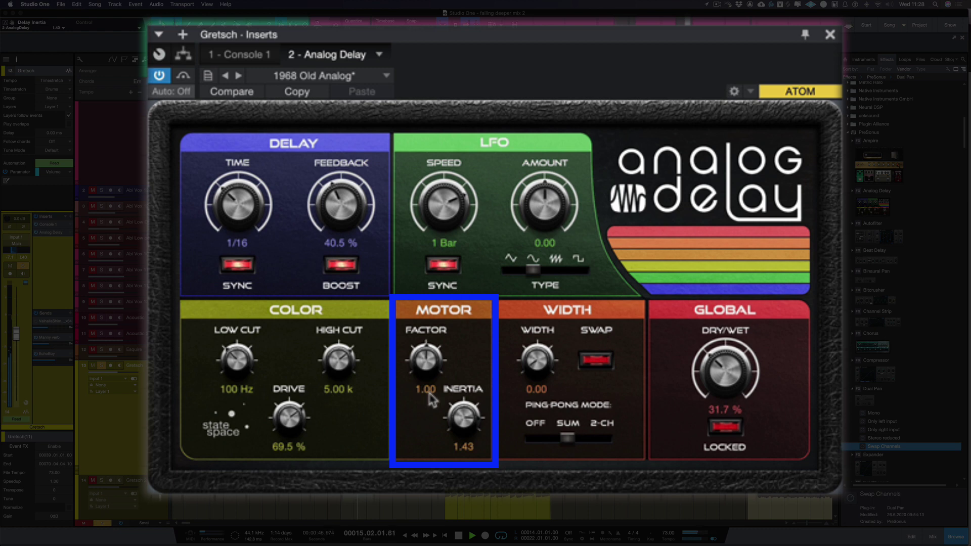
pyautogui.moveTo(426, 360); pyautogui.dragTo(417, 248)
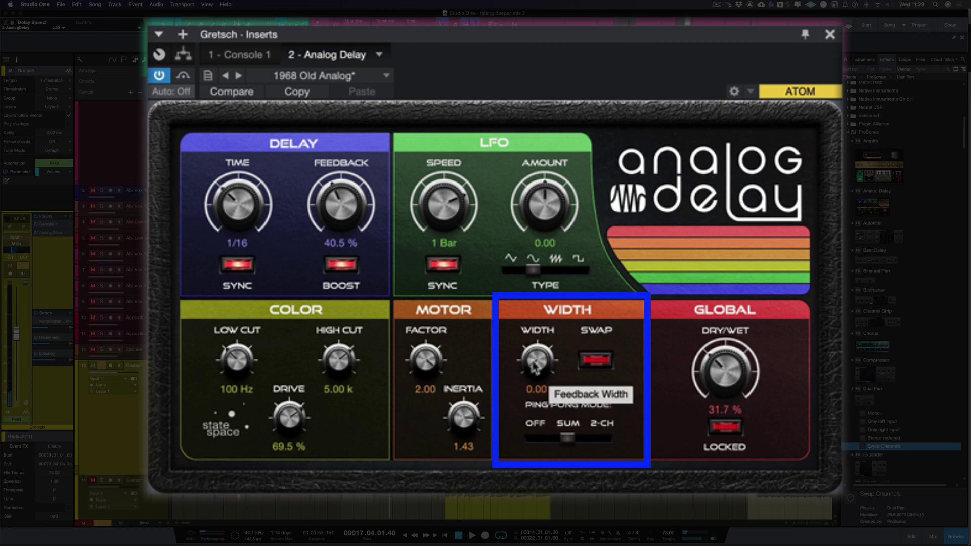
# Widen the Analog Delay's stereo Width to 100 and restart playback to hear it.
pyautogui.moveTo(537, 370); pyautogui.dragTo(523, 221)
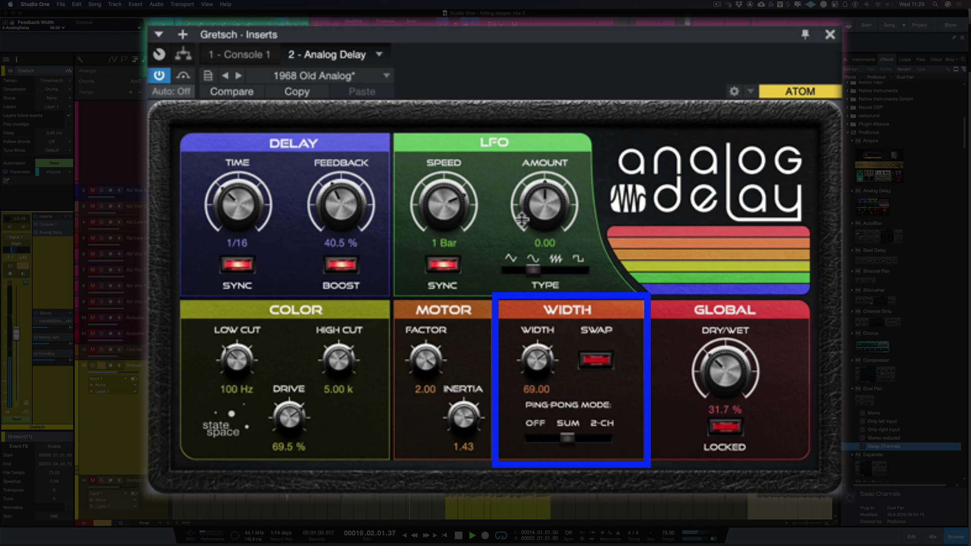
pyautogui.moveTo(523, 220); pyautogui.dragTo(522, 217)
pyautogui.press('space')
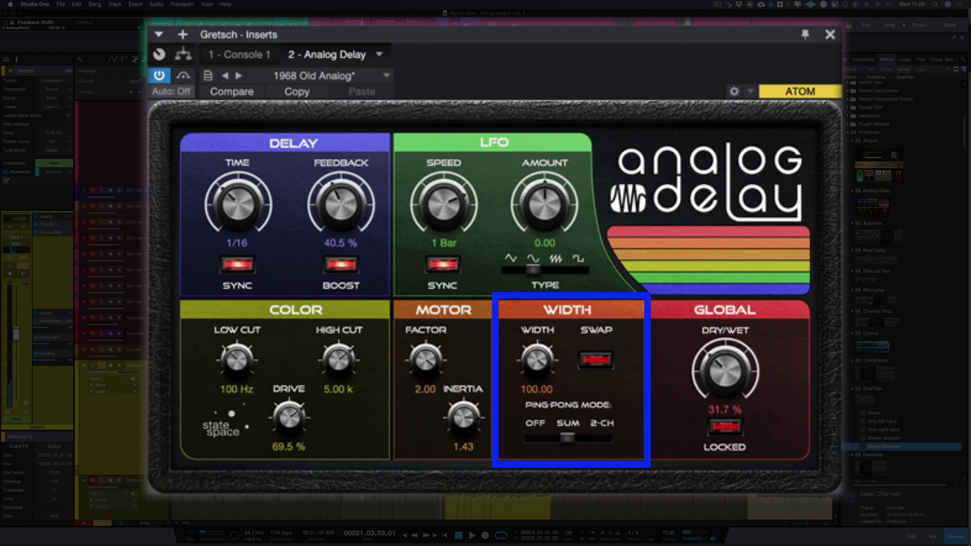
pyautogui.press('space')
pyautogui.press('space')
# Switch Ping-Pong Mode to 2-CH and lengthen the delay time to 1/8 while listening.
pyautogui.click(610, 439)
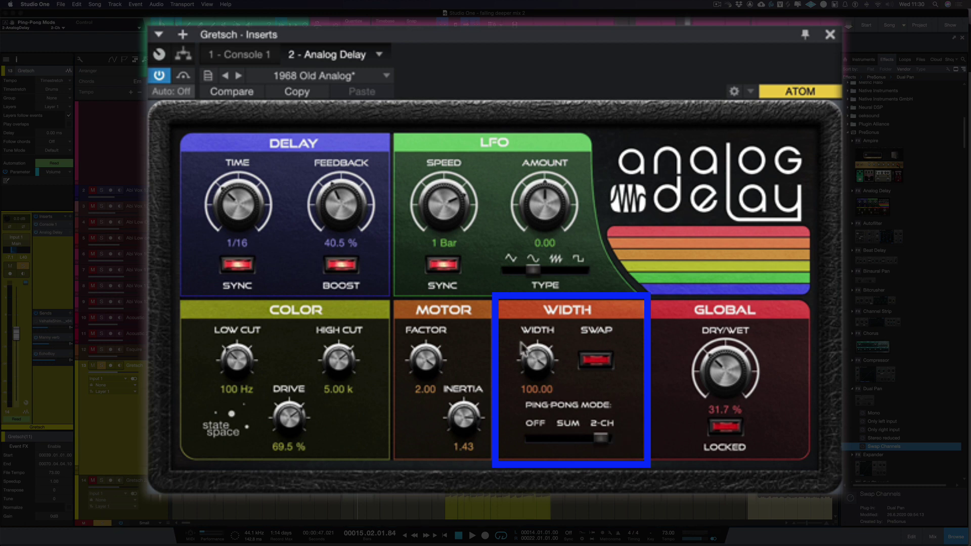
pyautogui.press('space')
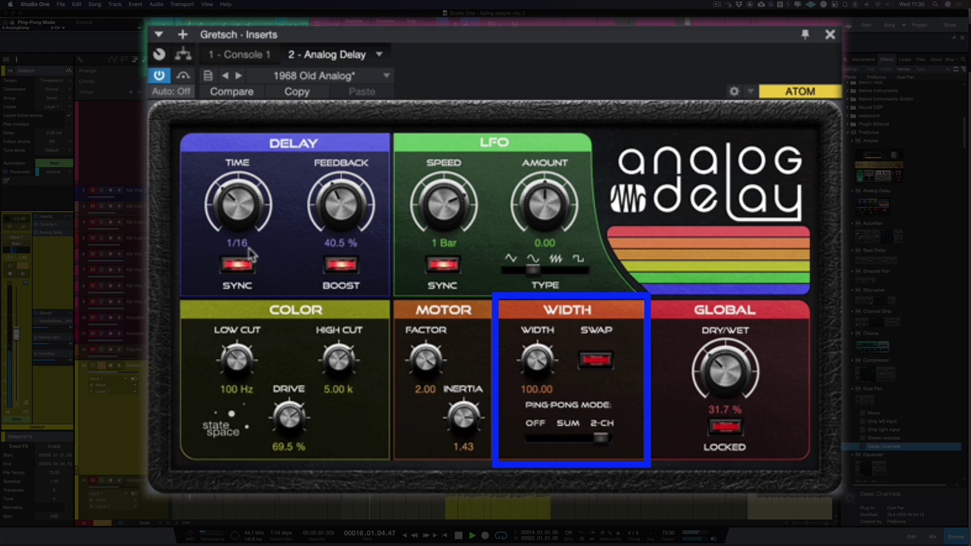
pyautogui.moveTo(242, 230); pyautogui.dragTo(230, 178)
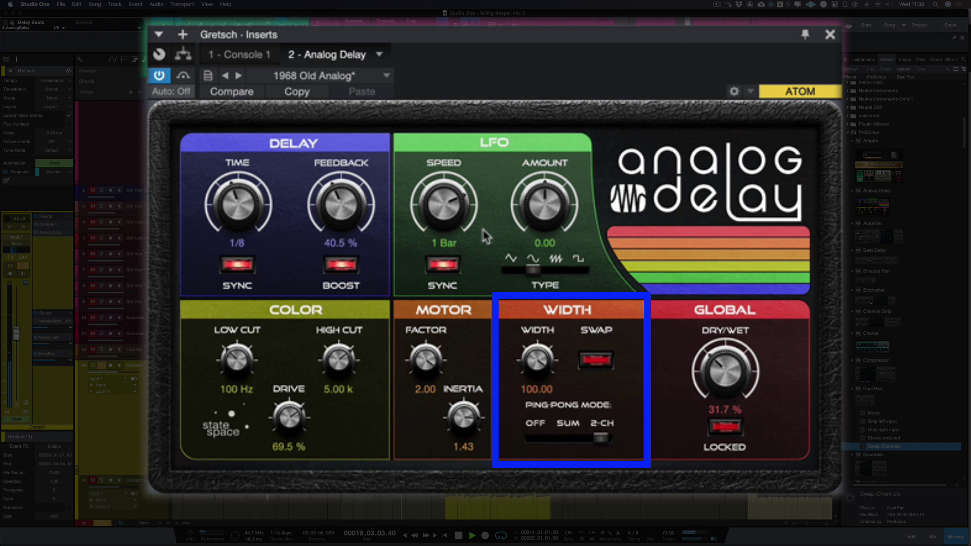
pyautogui.press('space')
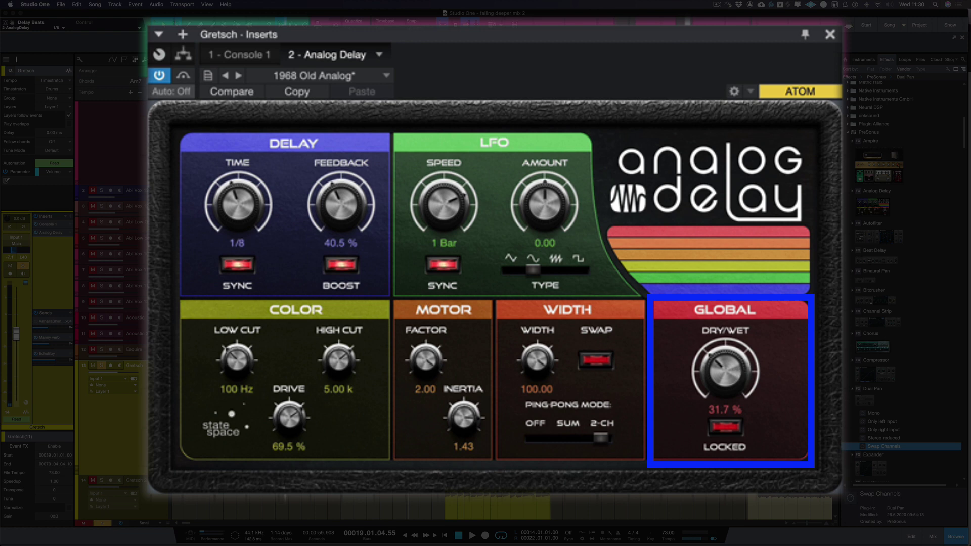
# Raise the Global Dry/Wet knob from 31.7% to 100%.
pyautogui.moveTo(723, 369)
pyautogui.mouseDown()
pyautogui.moveTo(710, 386)
pyautogui.moveTo(713, 348)
pyautogui.moveTo(713, 368)
pyautogui.mouseUp()
pyautogui.doubleClick(735, 370)
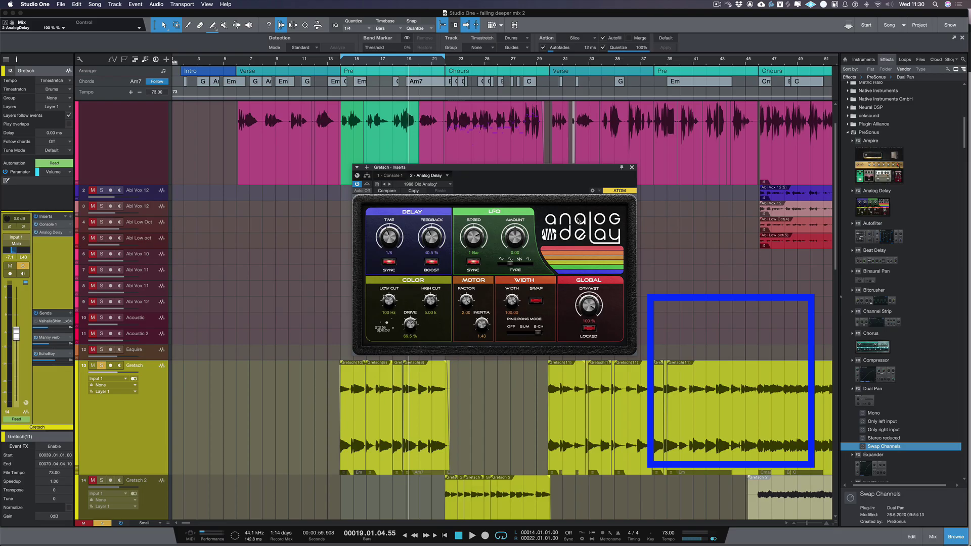